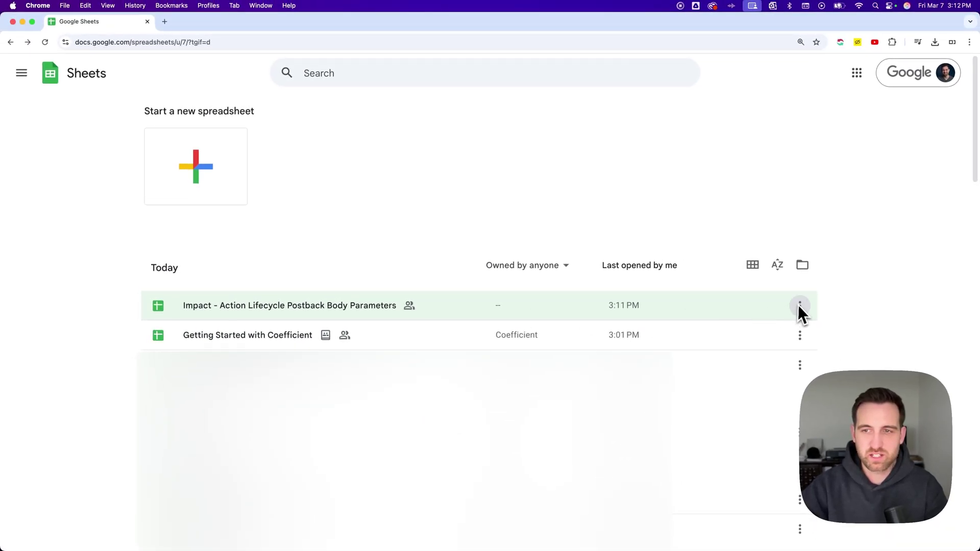
Remove 'Impact - Action Lifecycle Postback Body Parameters' from the Sheets home list via its row menu.
{"action": "left_click", "coordinate": [800, 306]}
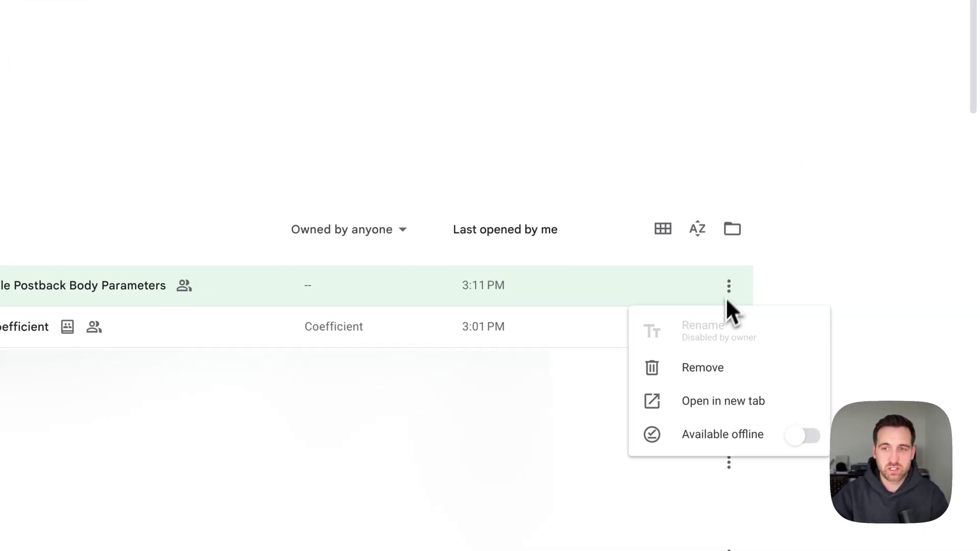
{"action": "left_click", "coordinate": [707, 365]}
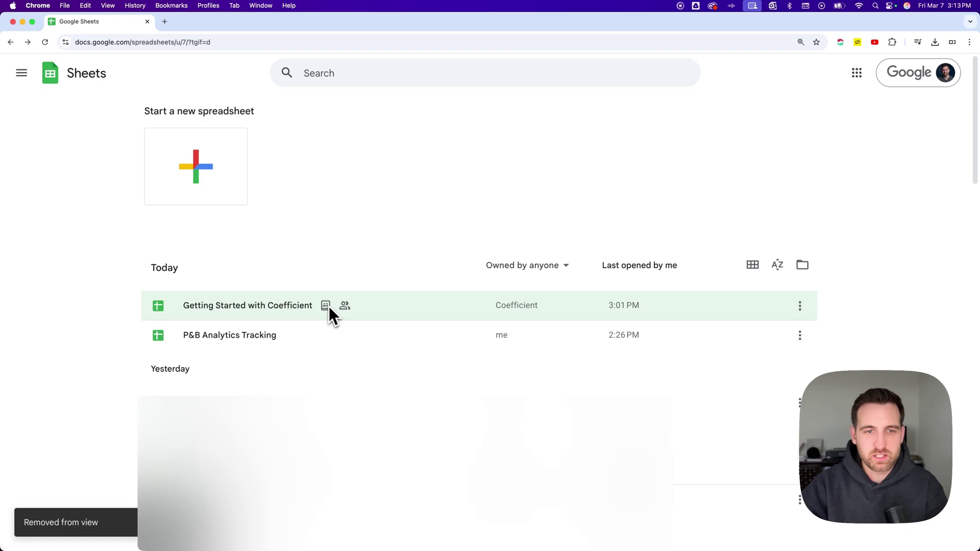
Find Remove unavailable for 'Getting Started with Coefficient', then open that spreadsheet.
{"action": "right_click", "coordinate": [352, 304]}
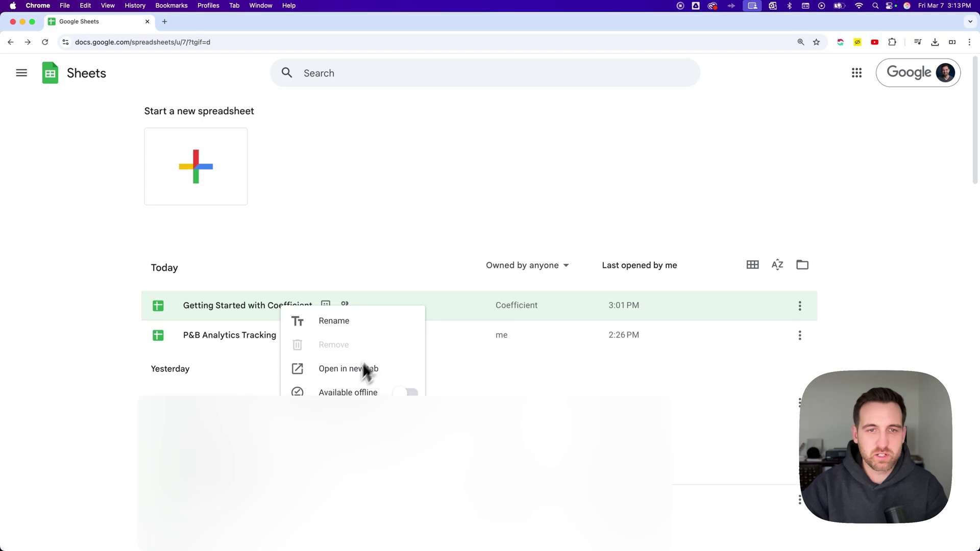
{"action": "left_click", "coordinate": [395, 301]}
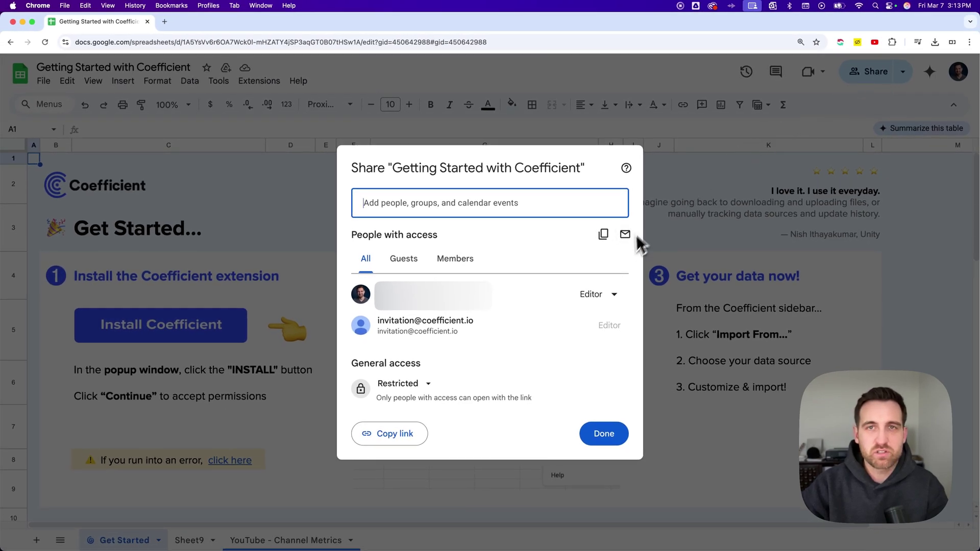
Set your own role to Remove access in the Share dialog, save, and confirm.
{"action": "left_click", "coordinate": [613, 296]}
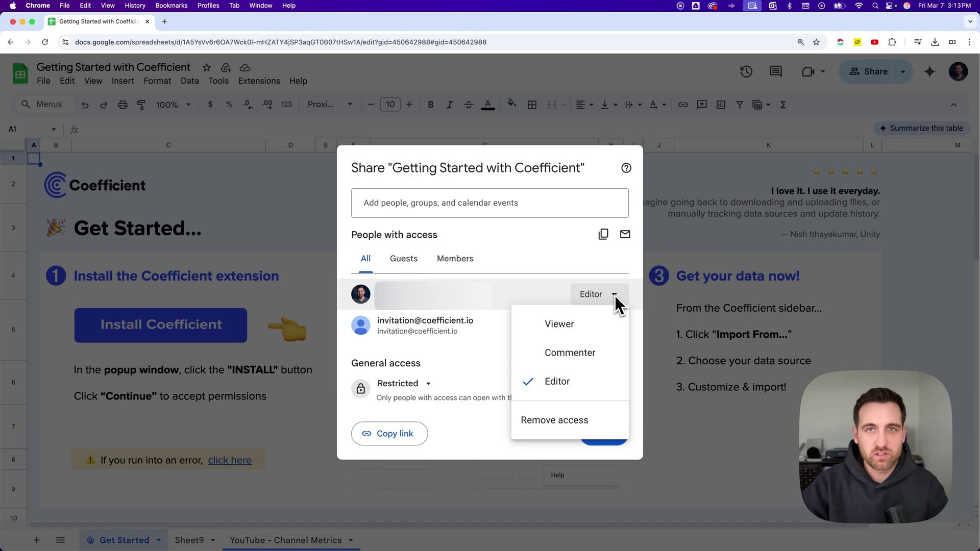
{"action": "left_click", "coordinate": [584, 424]}
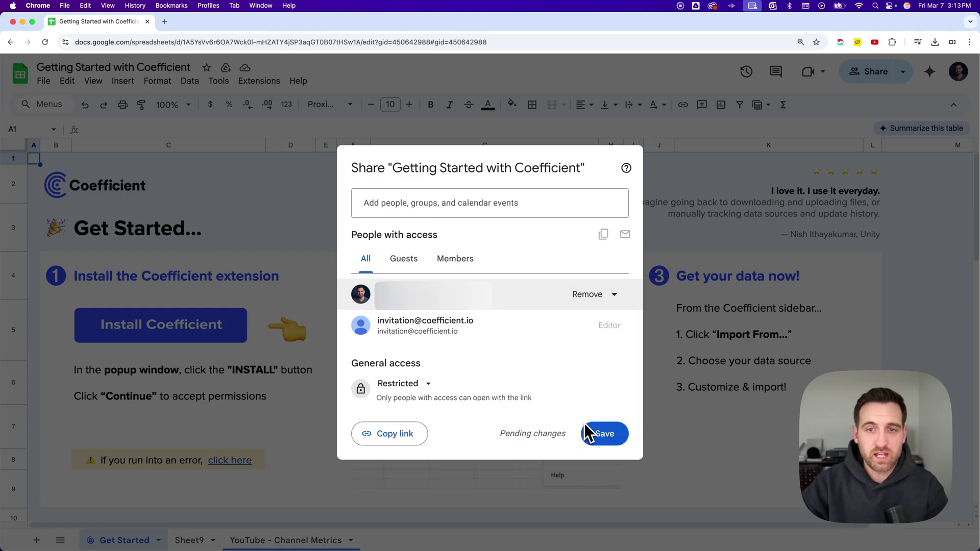
{"action": "left_click", "coordinate": [611, 434]}
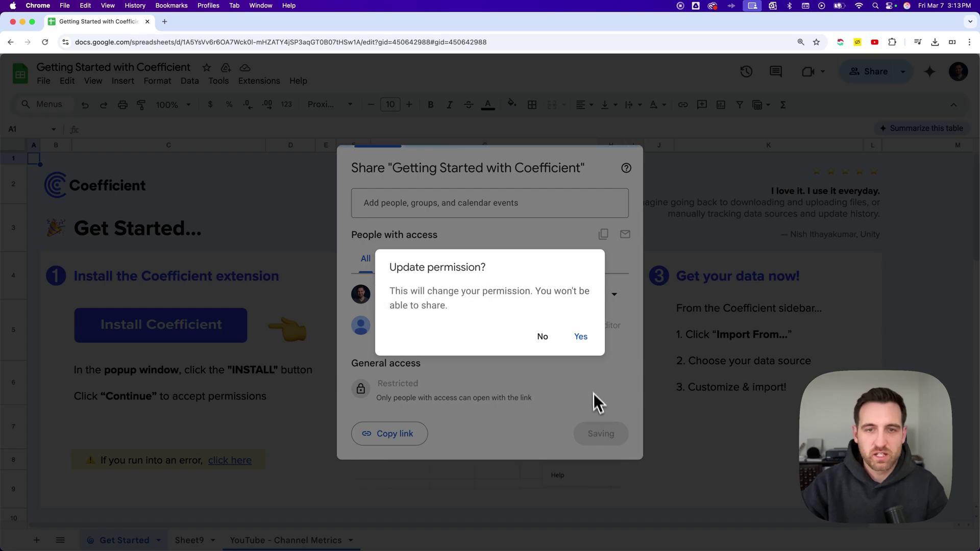
{"action": "left_click", "coordinate": [581, 337]}
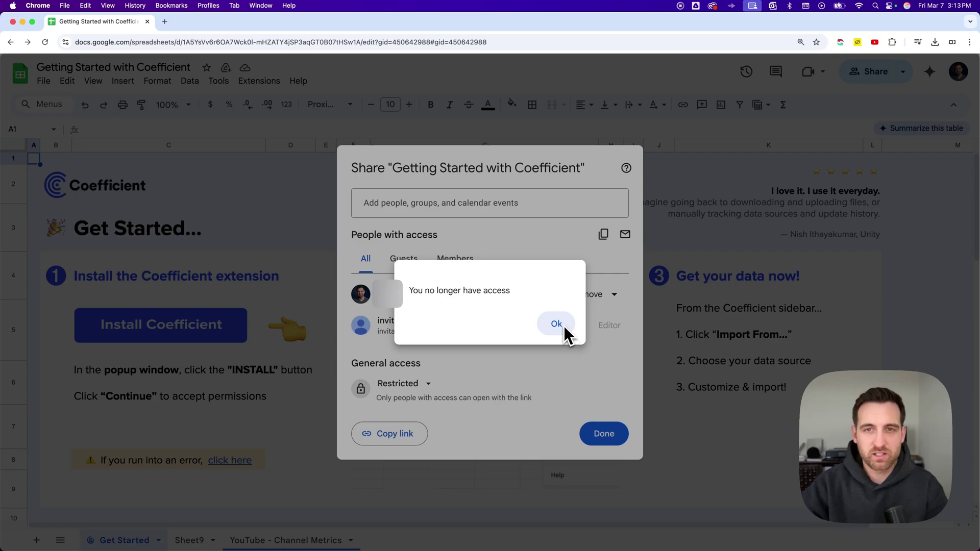
Dismiss the 'You no longer have access' notice and head back to Sheets home.
{"action": "left_click", "coordinate": [564, 325]}
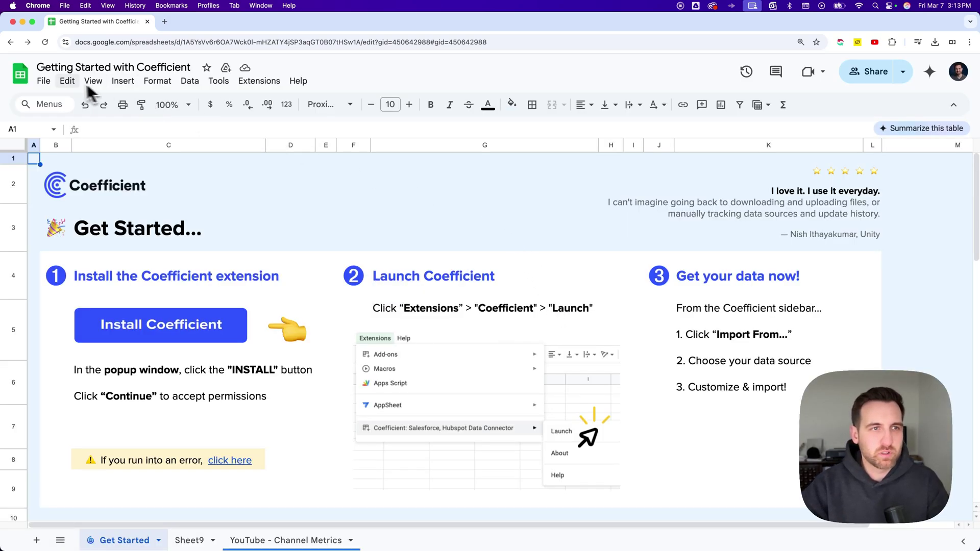
{"action": "left_click", "coordinate": [25, 71]}
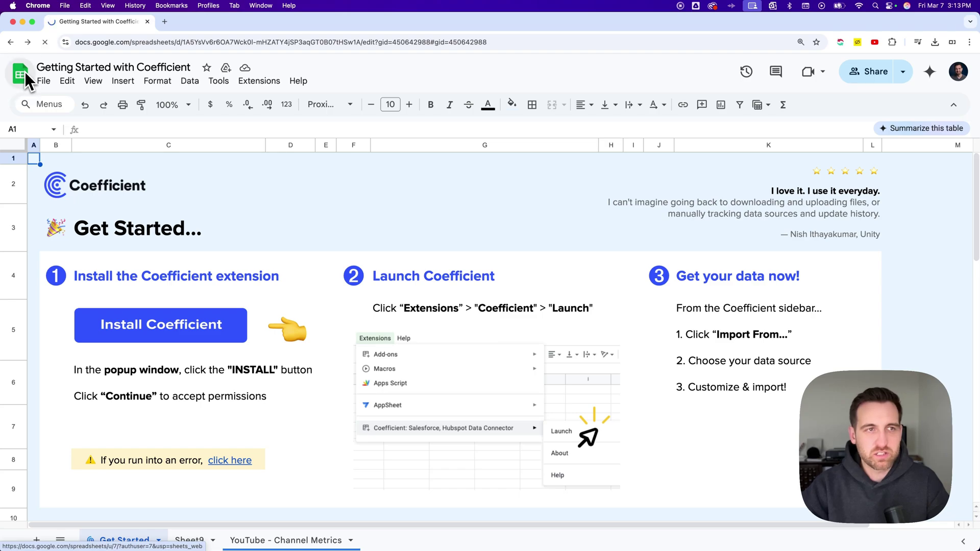